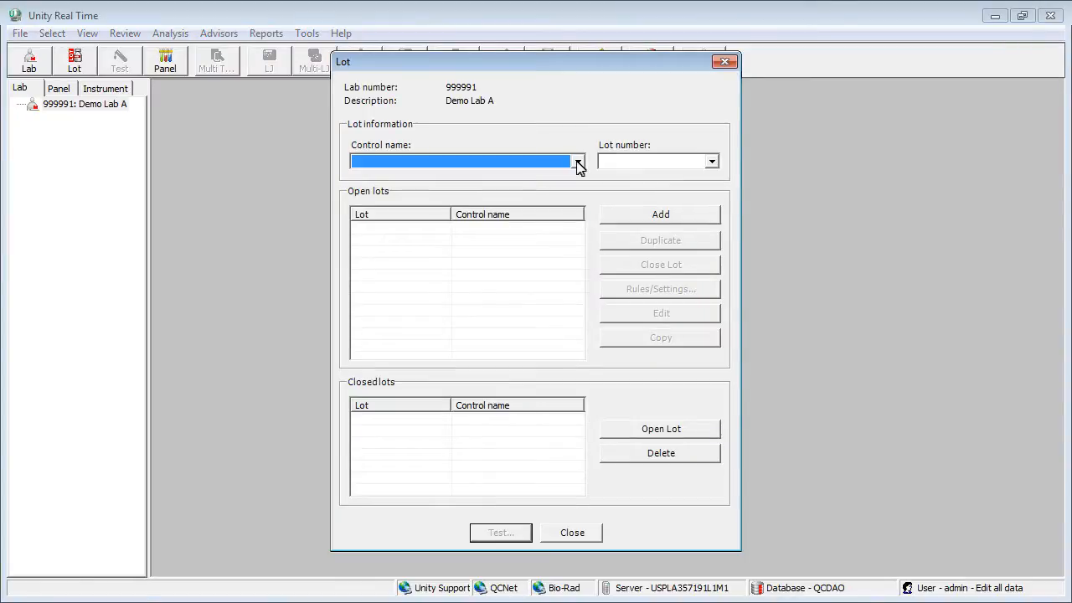
# Add lot 40800 of the Immunoassay Plus control to Demo Lab A
pyautogui.click(377, 247)
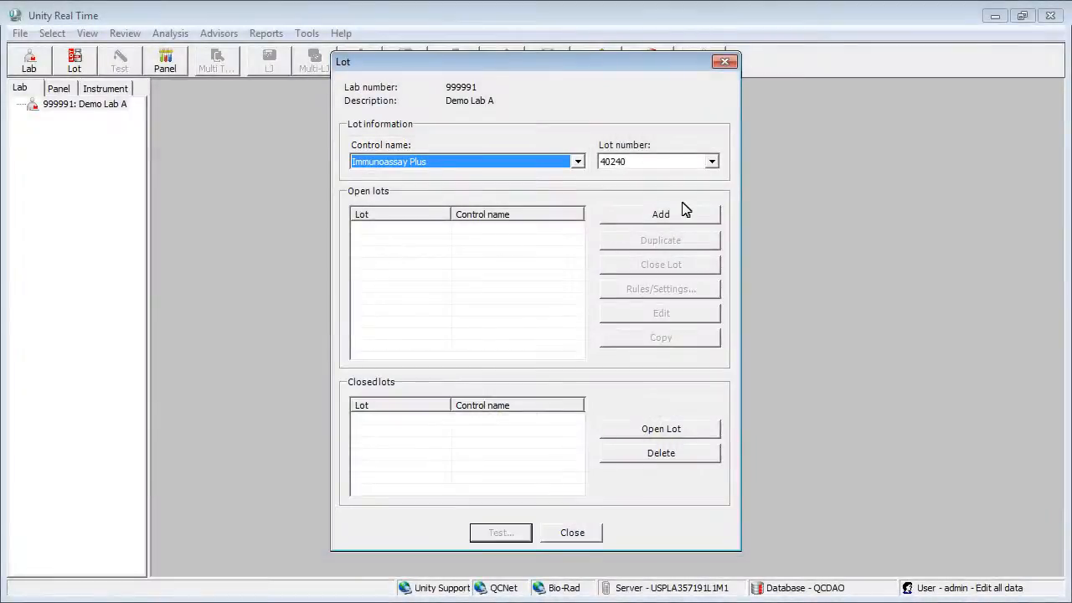
pyautogui.click(711, 162)
pyautogui.click(613, 254)
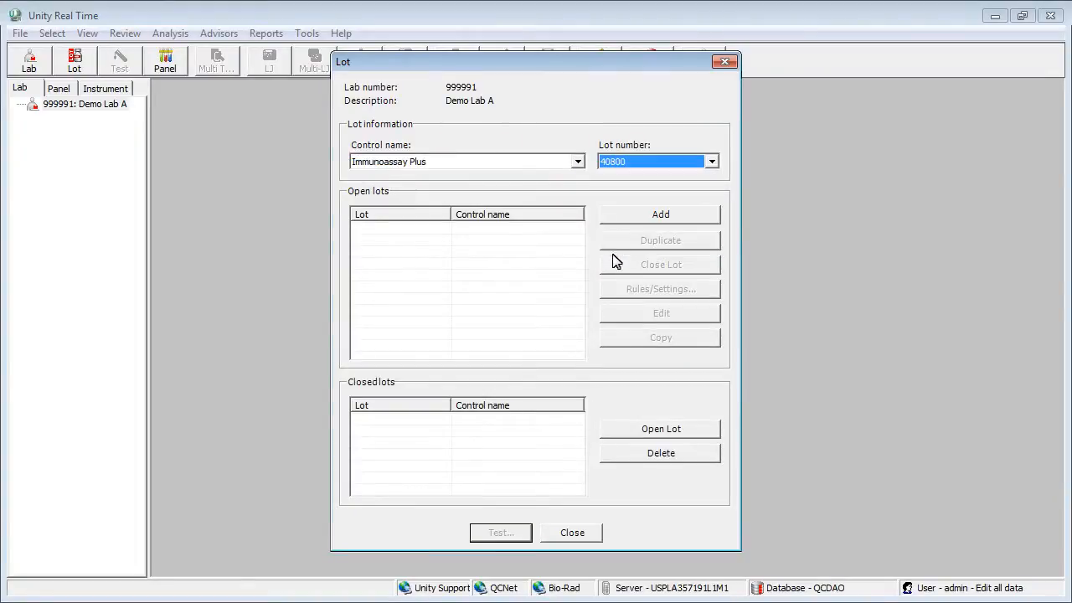
pyautogui.click(661, 215)
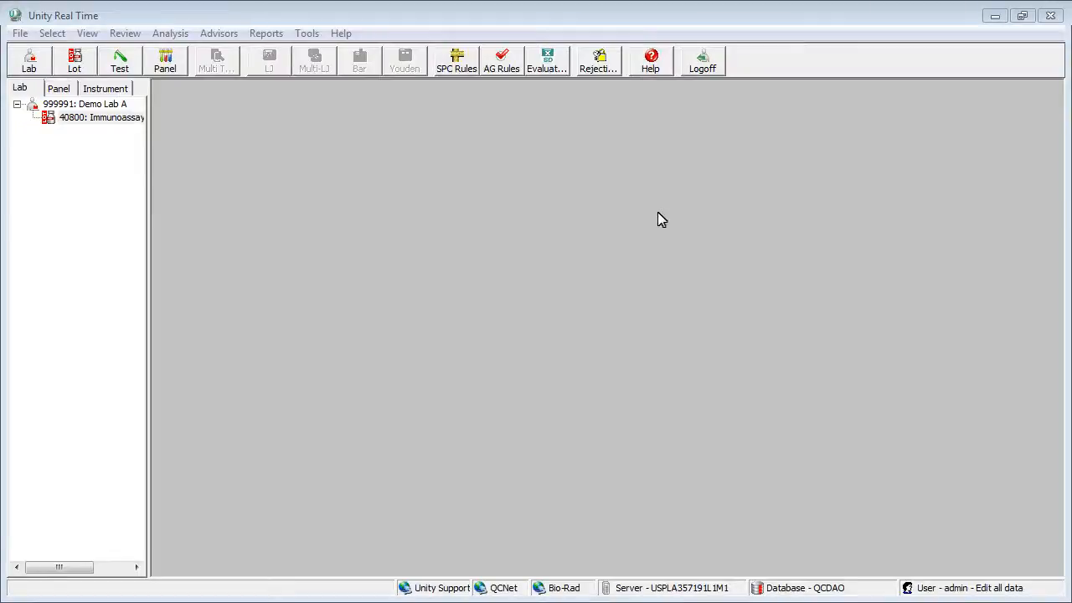
# Duplicate the Immunoassay Plus lot 40800 to new lot number 40810 for Demo Lab A
pyautogui.click(86, 105)
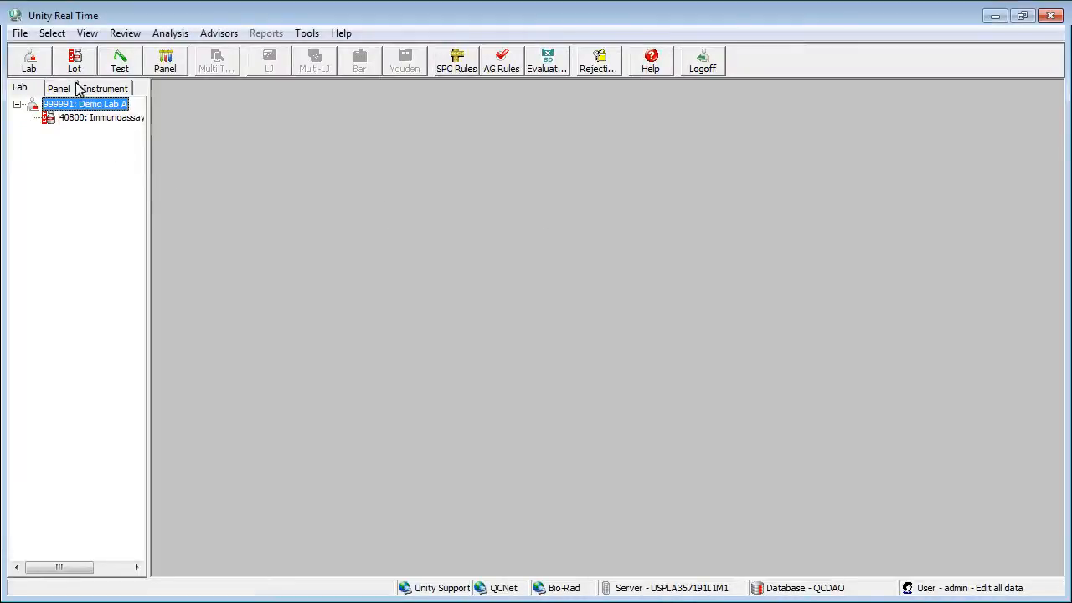
pyautogui.click(75, 63)
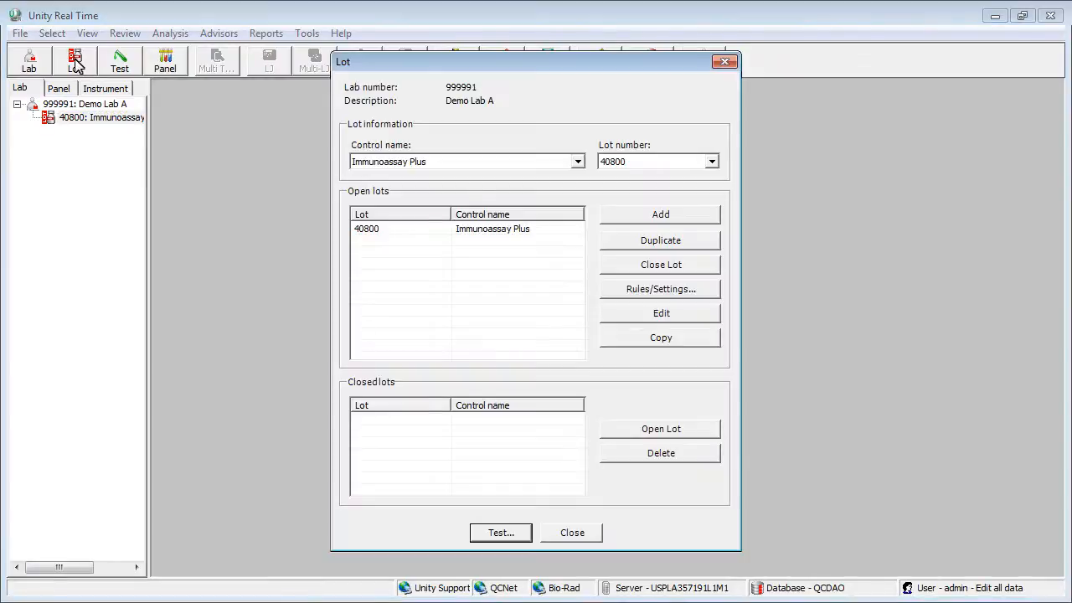
pyautogui.click(373, 233)
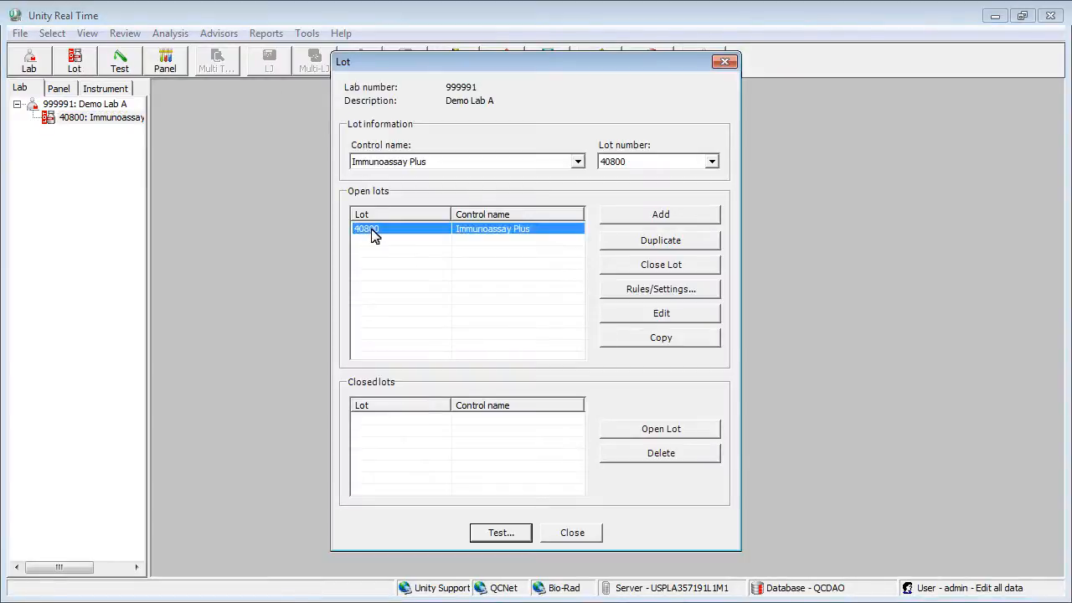
pyautogui.click(647, 243)
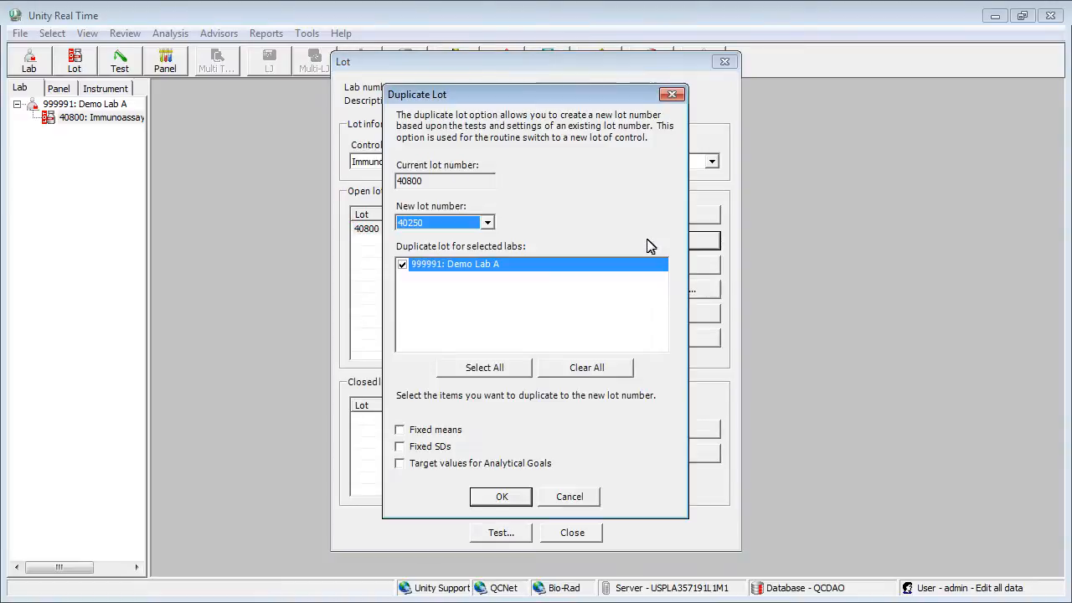
pyautogui.click(487, 223)
pyautogui.click(412, 293)
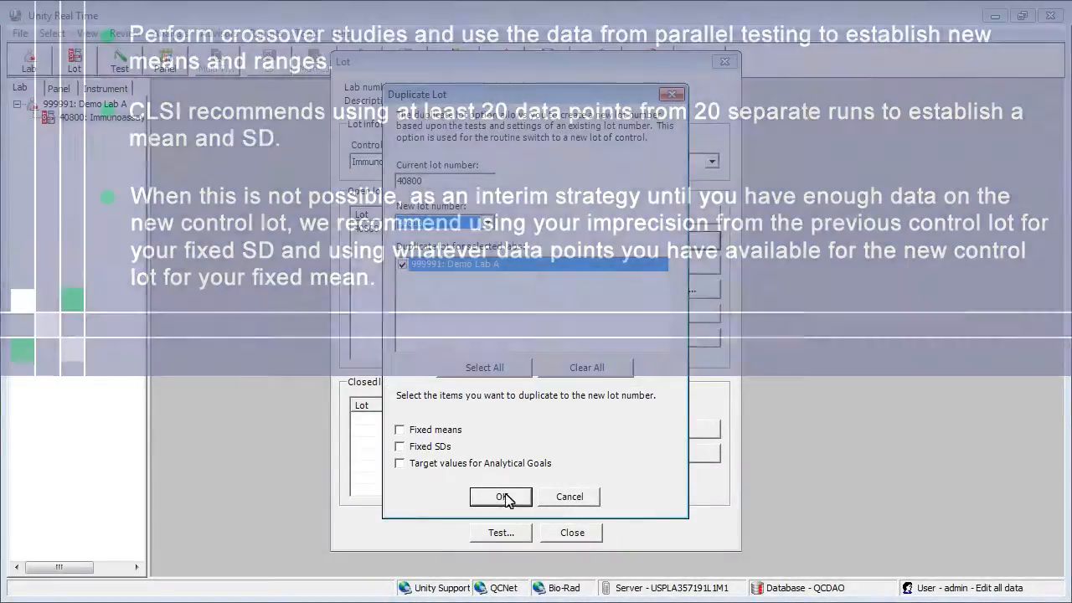
pyautogui.click(505, 496)
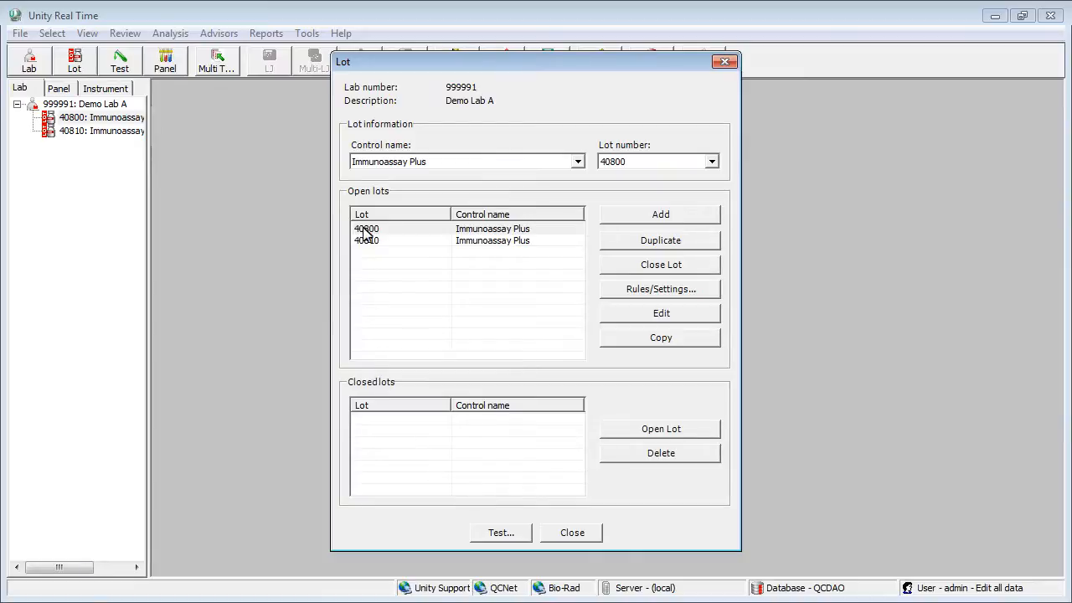
# Close the Immunoassay Plus lot 40800 and reopen it from the closed lots
pyautogui.click(501, 233)
pyautogui.click(661, 266)
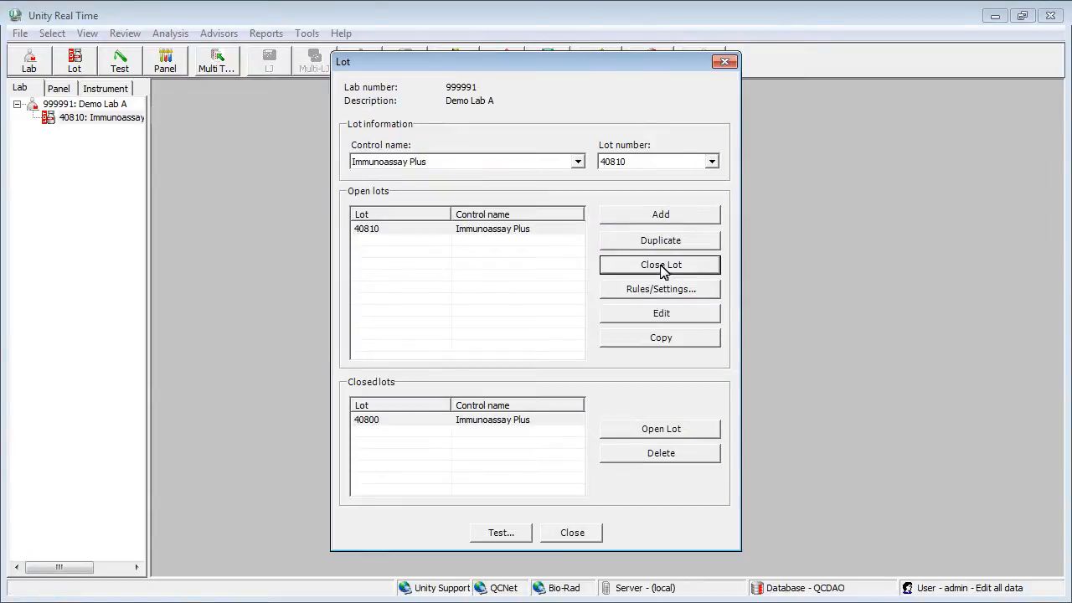
pyautogui.click(472, 421)
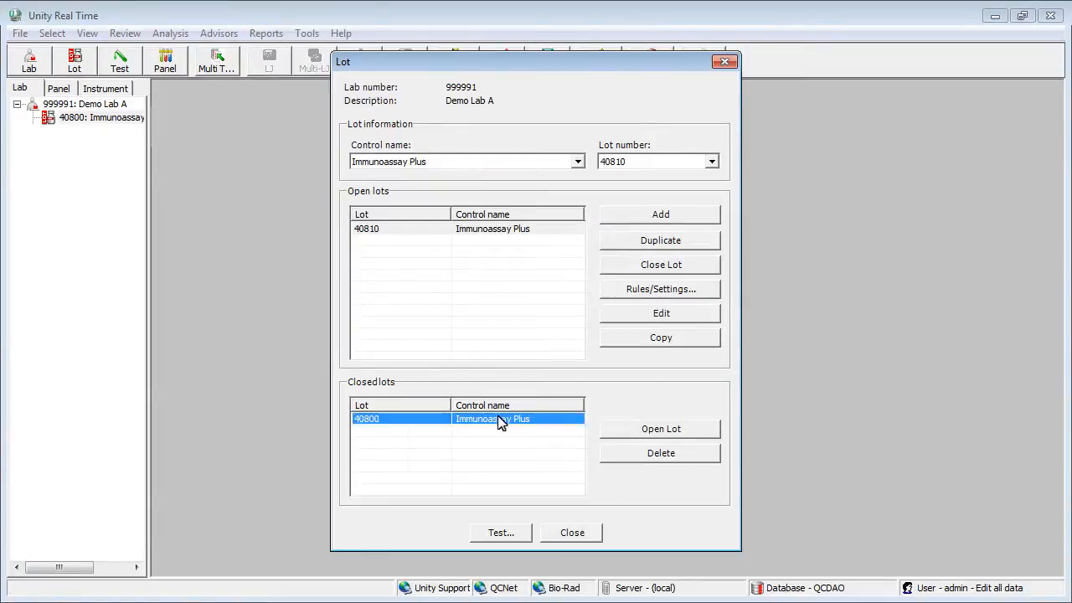
pyautogui.click(664, 431)
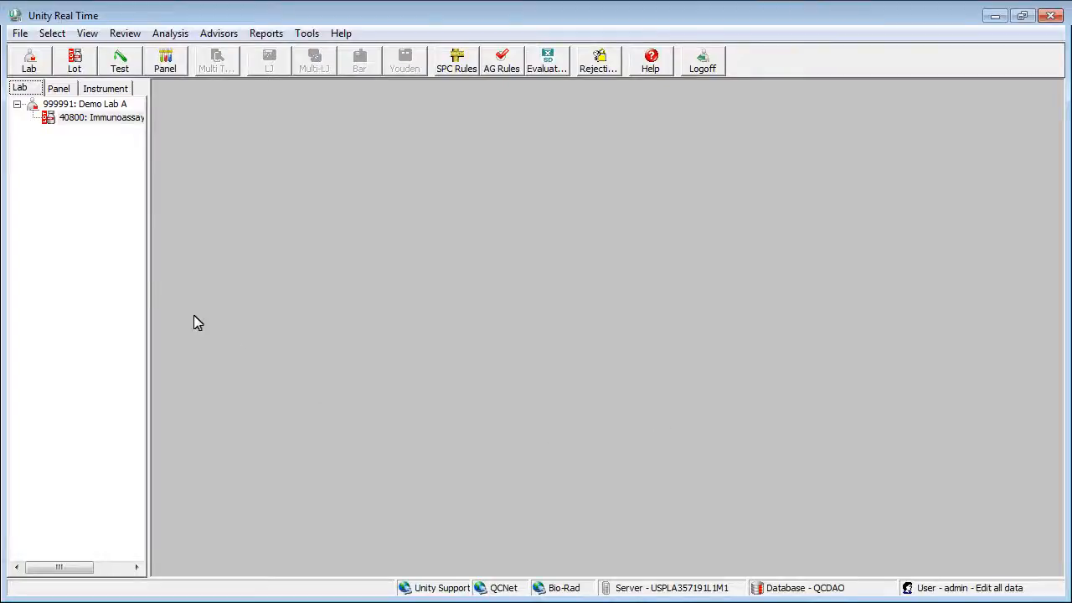
# Add an Acetaminophen test to lot 40800 for the Abbott ARCHITECT ci4100 instrument, using the Colorimetric method and µg/mL unit
pyautogui.click(106, 121)
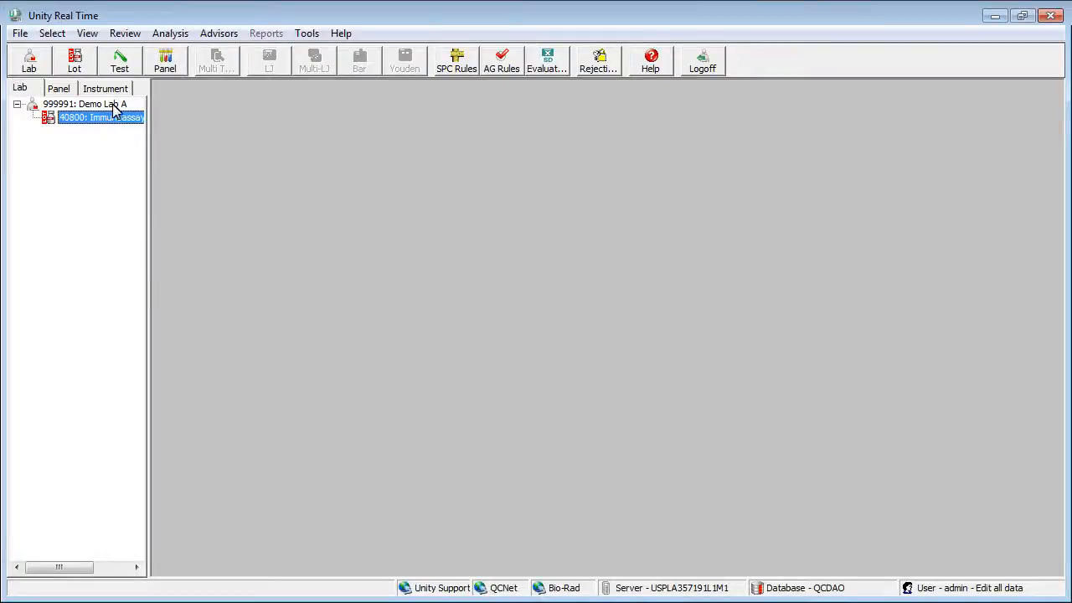
pyautogui.click(118, 67)
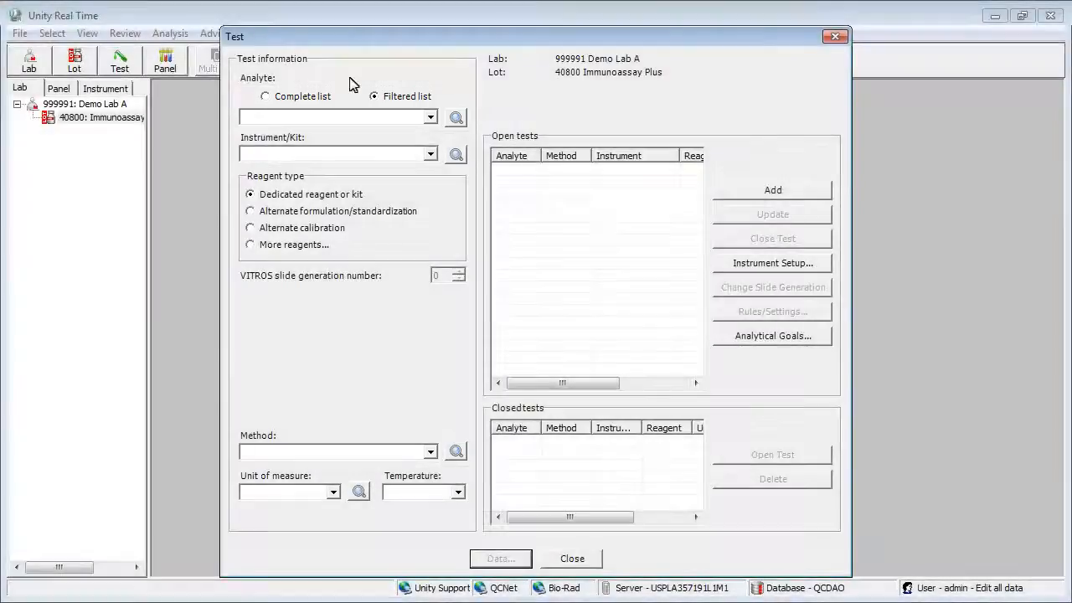
pyautogui.click(431, 121)
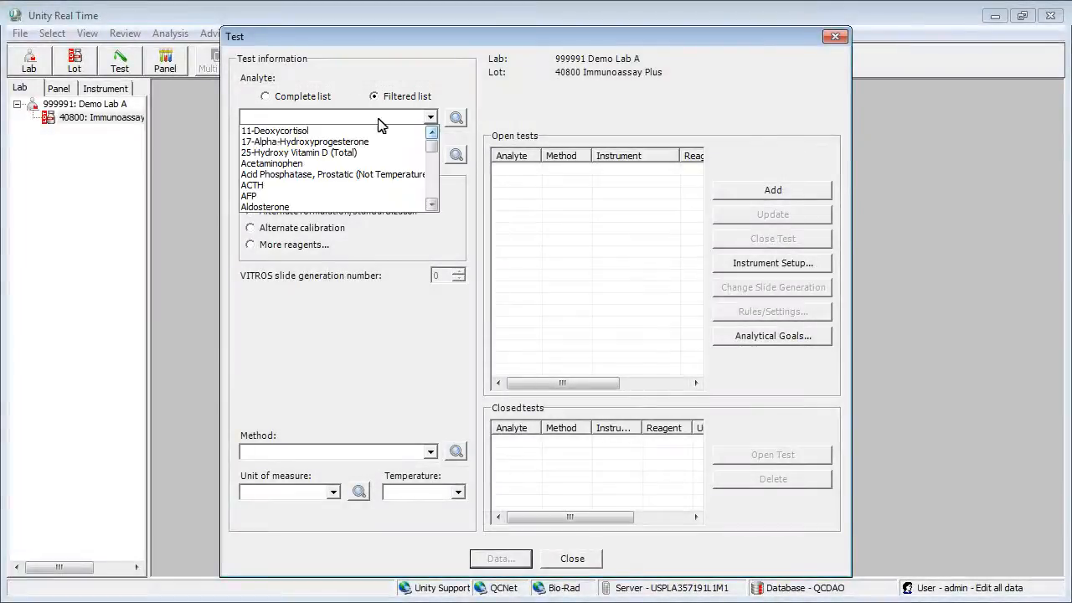
pyautogui.click(266, 164)
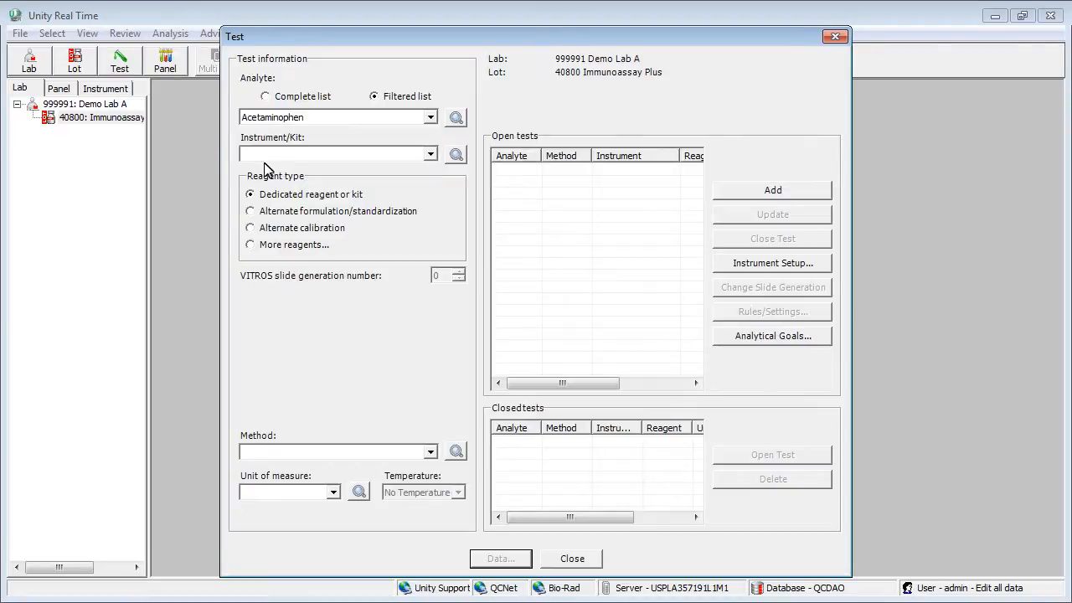
pyautogui.click(430, 154)
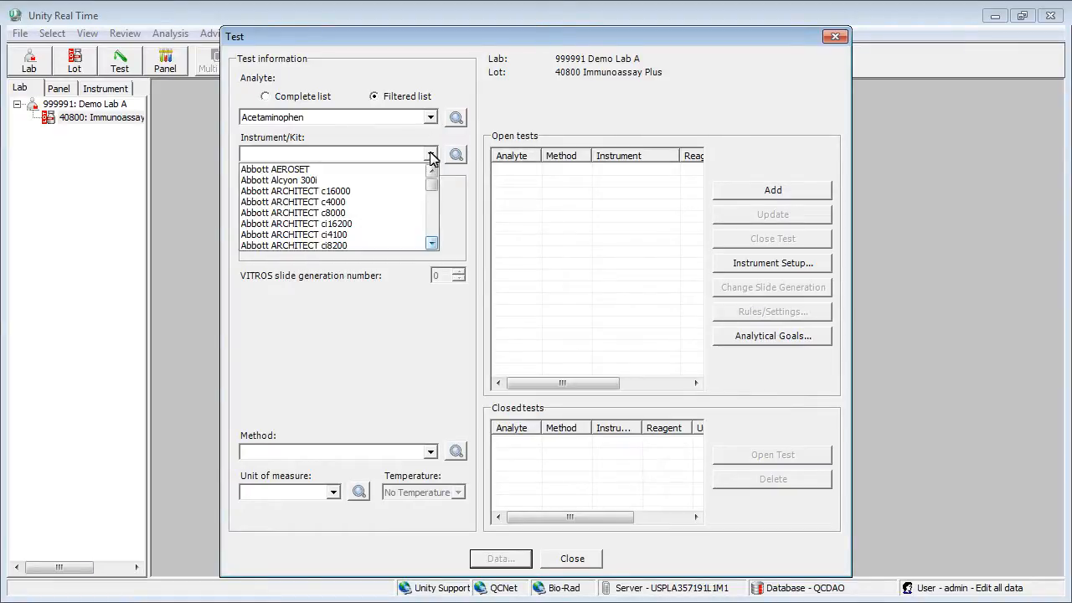
pyautogui.click(283, 235)
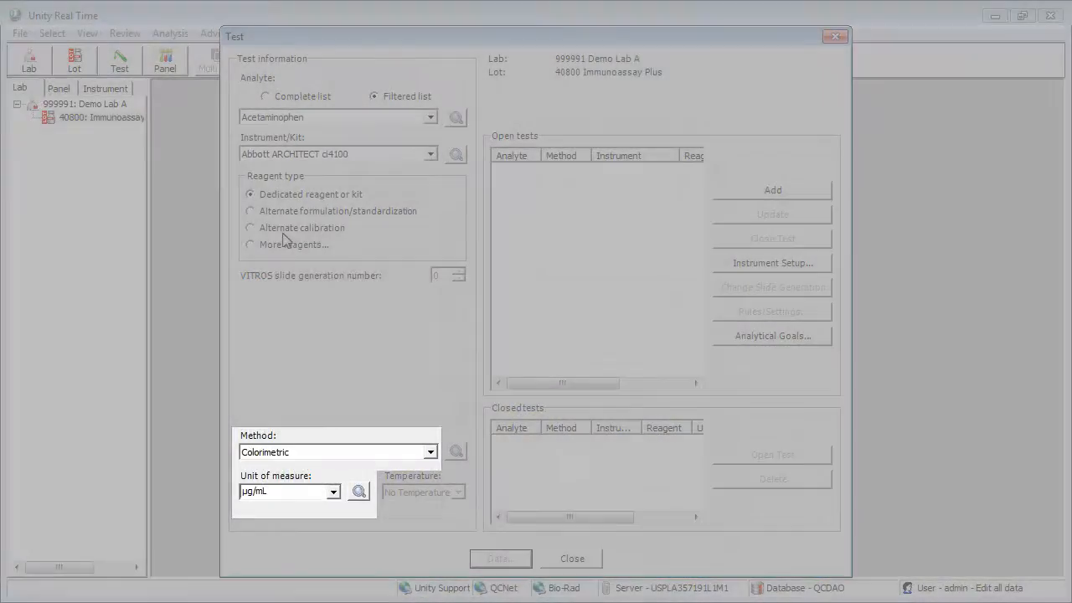
pyautogui.click(333, 491)
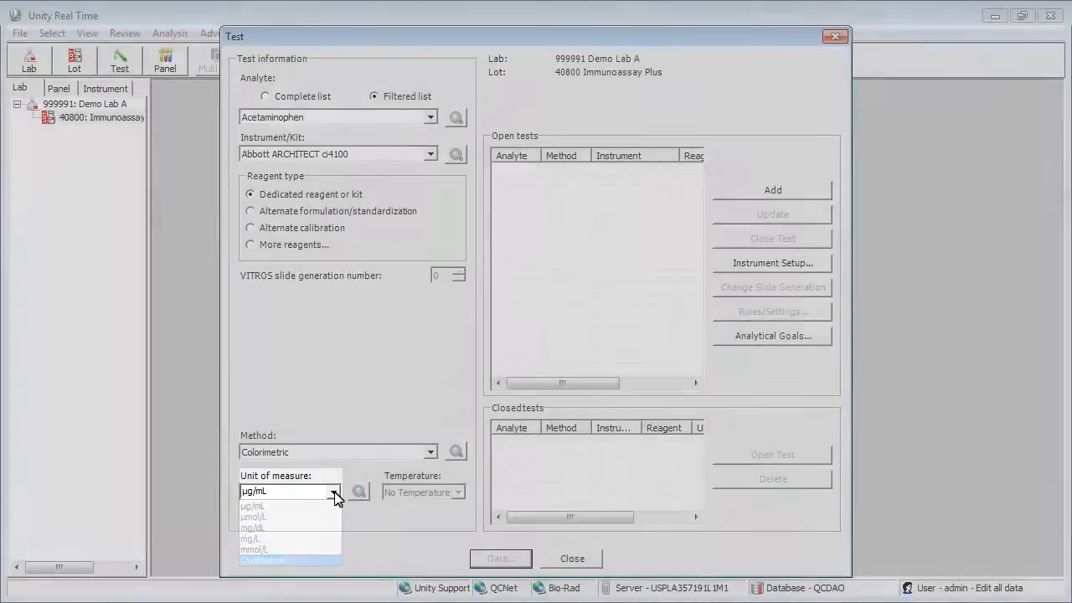
pyautogui.click(335, 497)
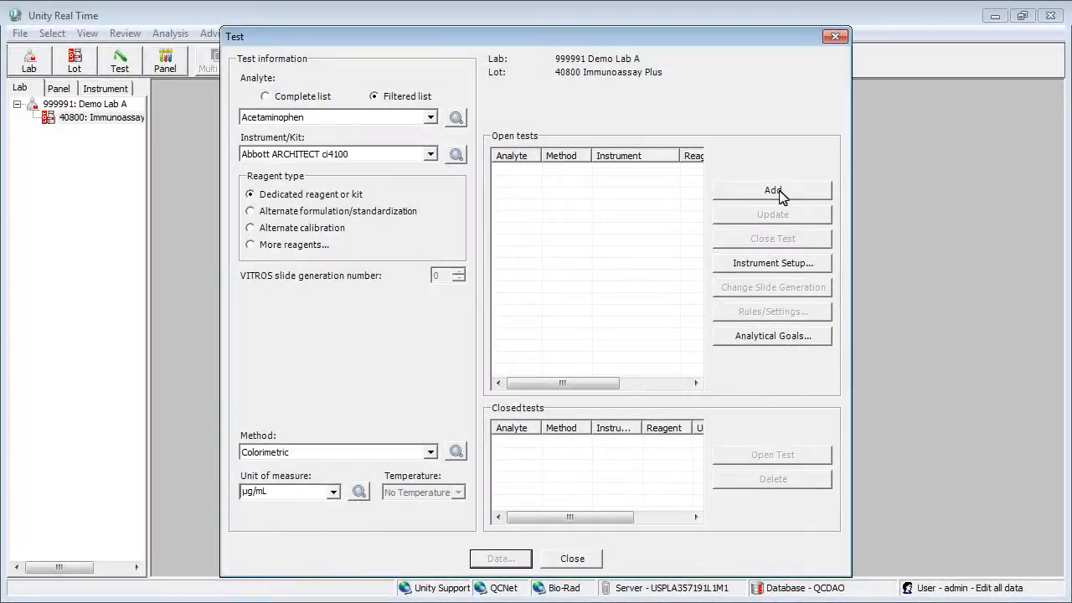
pyautogui.click(780, 193)
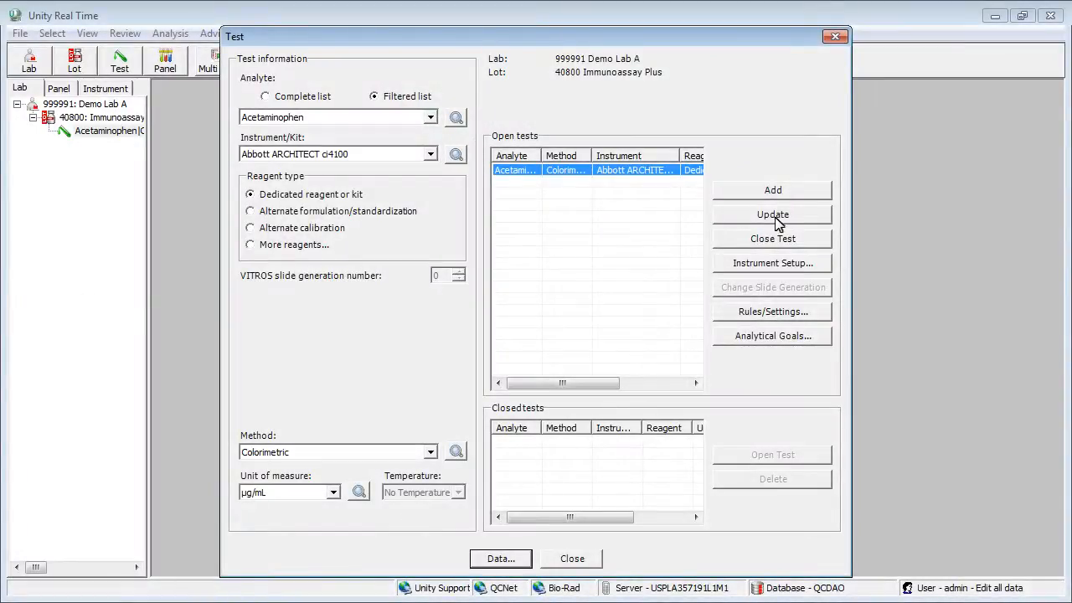
# Add the ABBOTT ARCHITECT CI4100 tests in bulk through Instrument Setup and move a test up to the first place among the open tests
pyautogui.click(774, 263)
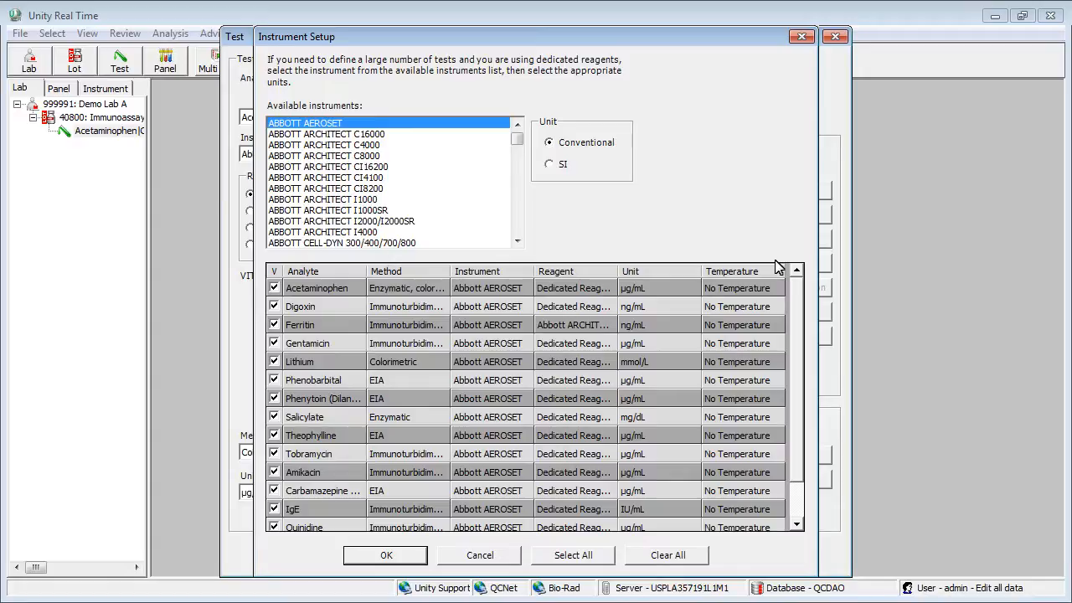
pyautogui.click(361, 177)
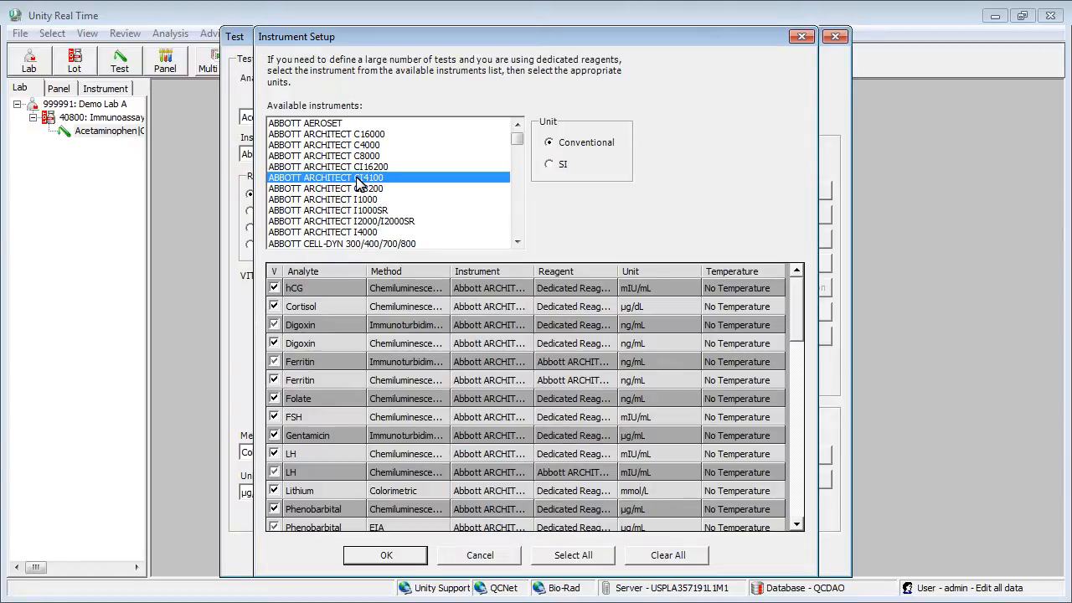
pyautogui.click(385, 555)
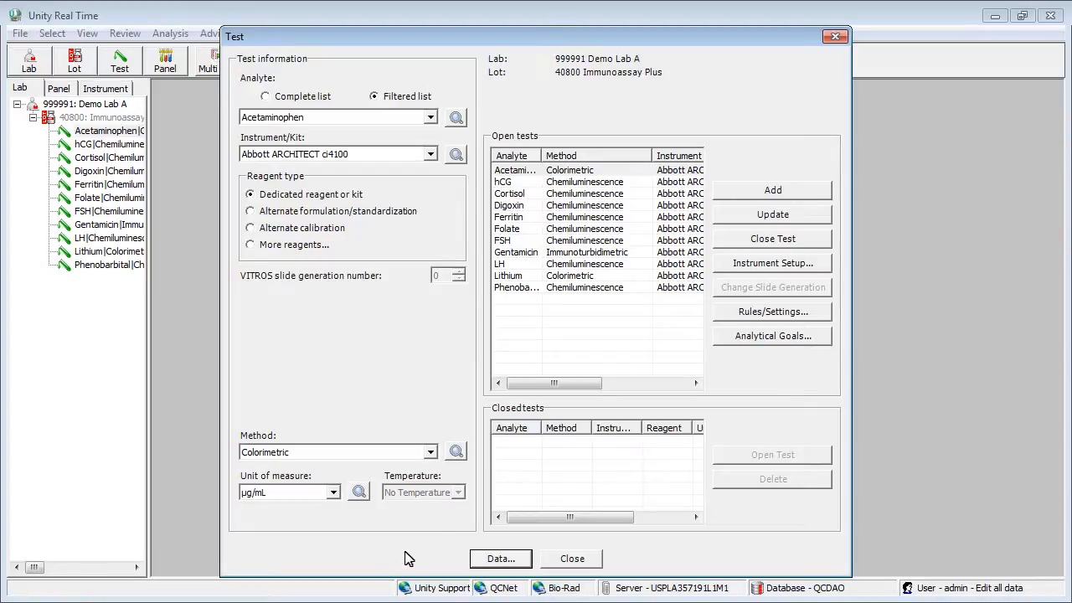
pyautogui.moveTo(517, 199); pyautogui.dragTo(517, 172)
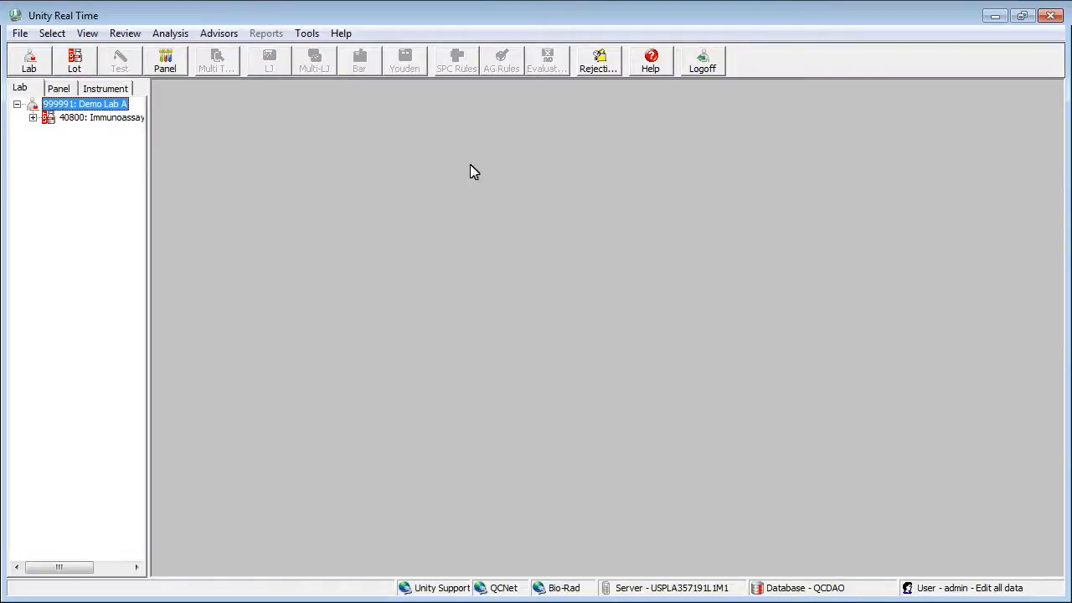
# Create the user ID tech1 with a user name, password and initials, and grant it administrator rights
pyautogui.click(294, 35)
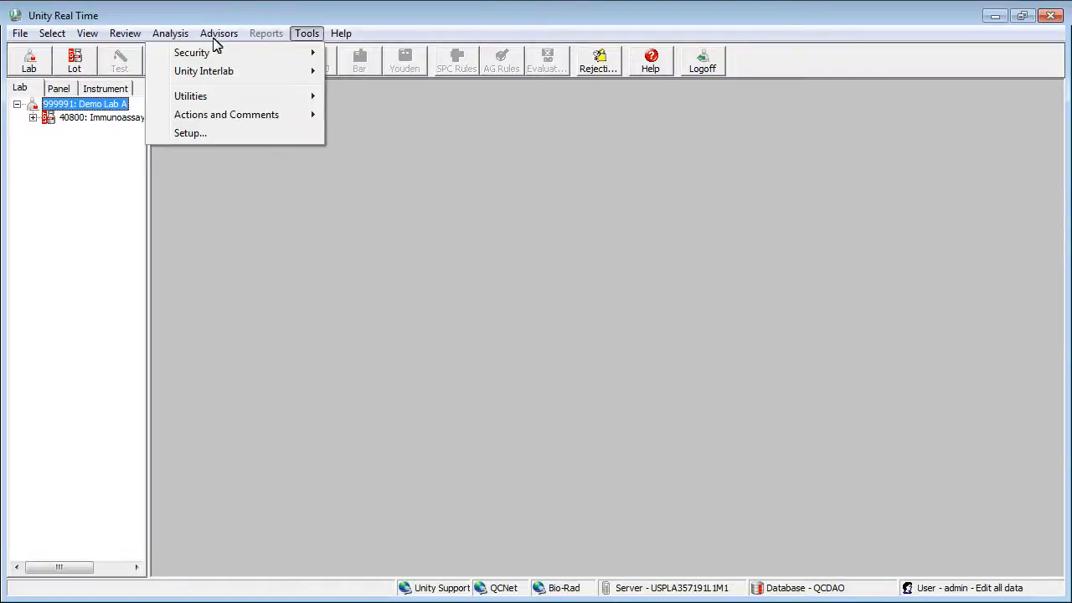
pyautogui.moveTo(192, 54)
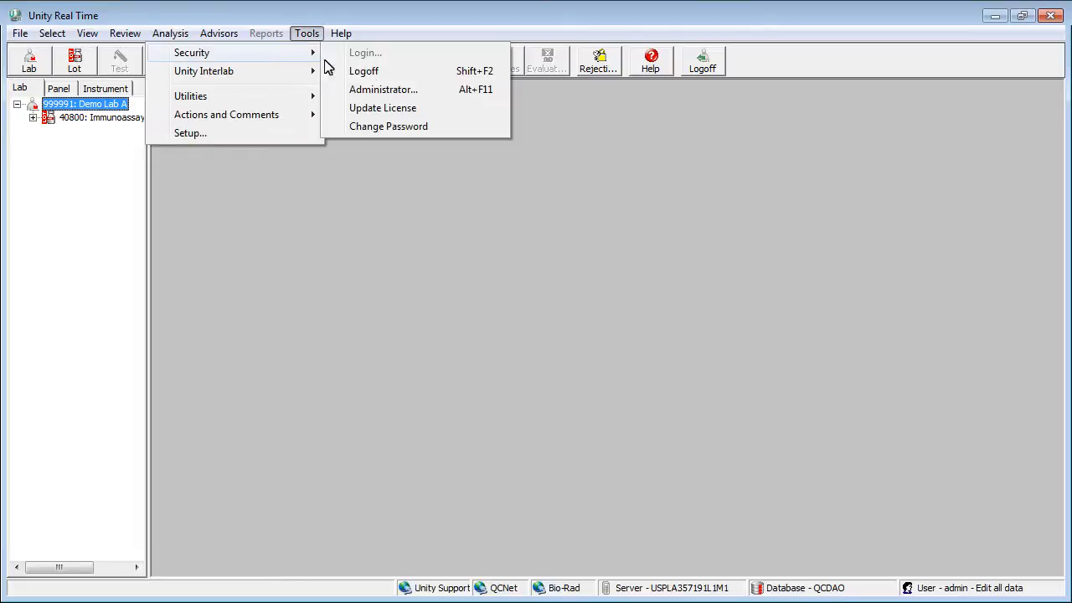
pyautogui.click(378, 89)
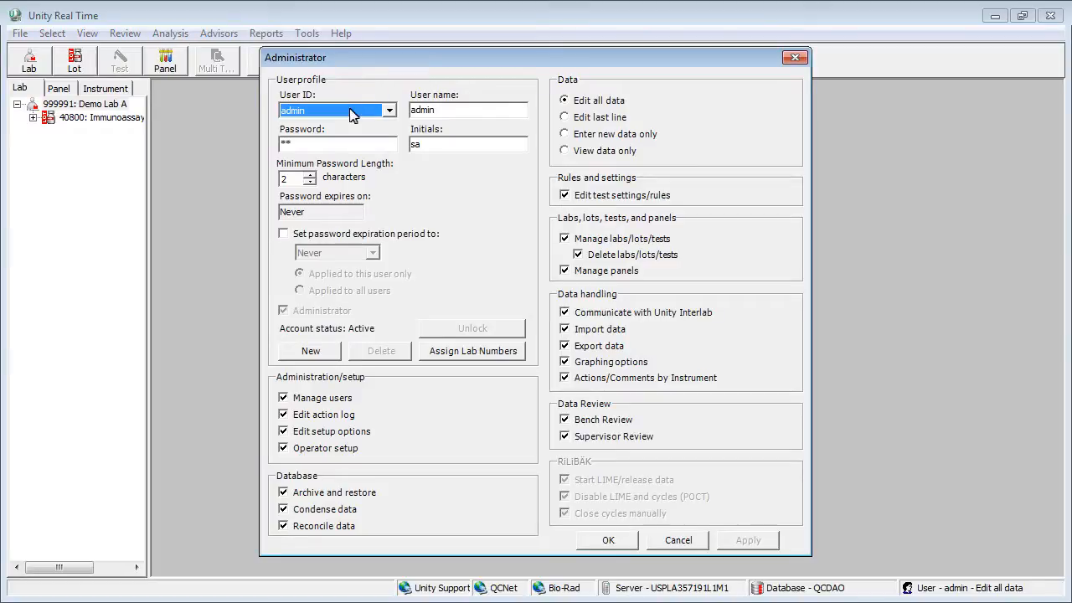
pyautogui.click(318, 352)
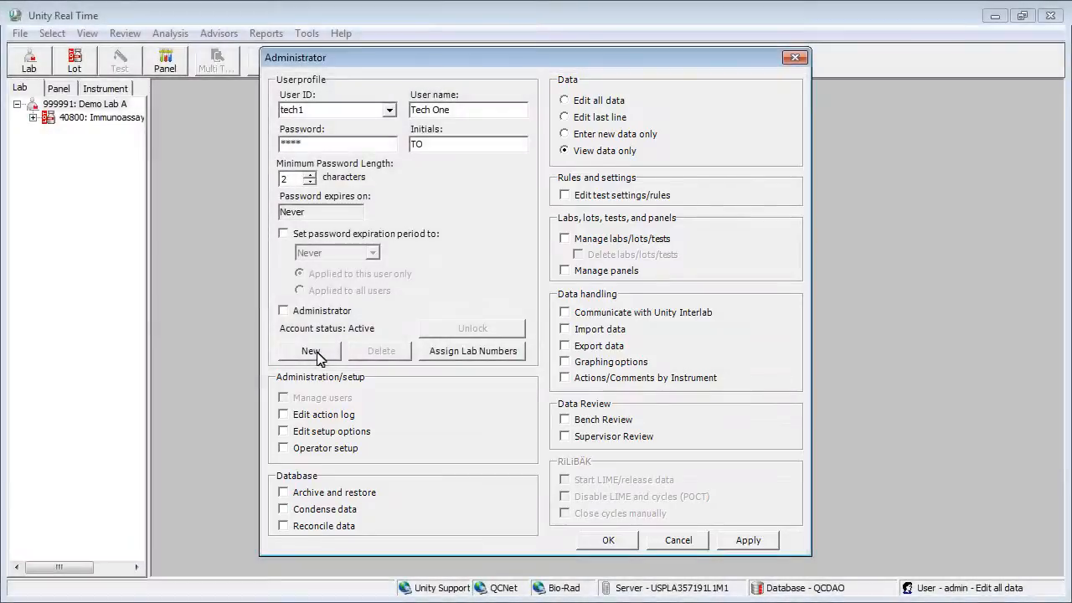
pyautogui.click(284, 311)
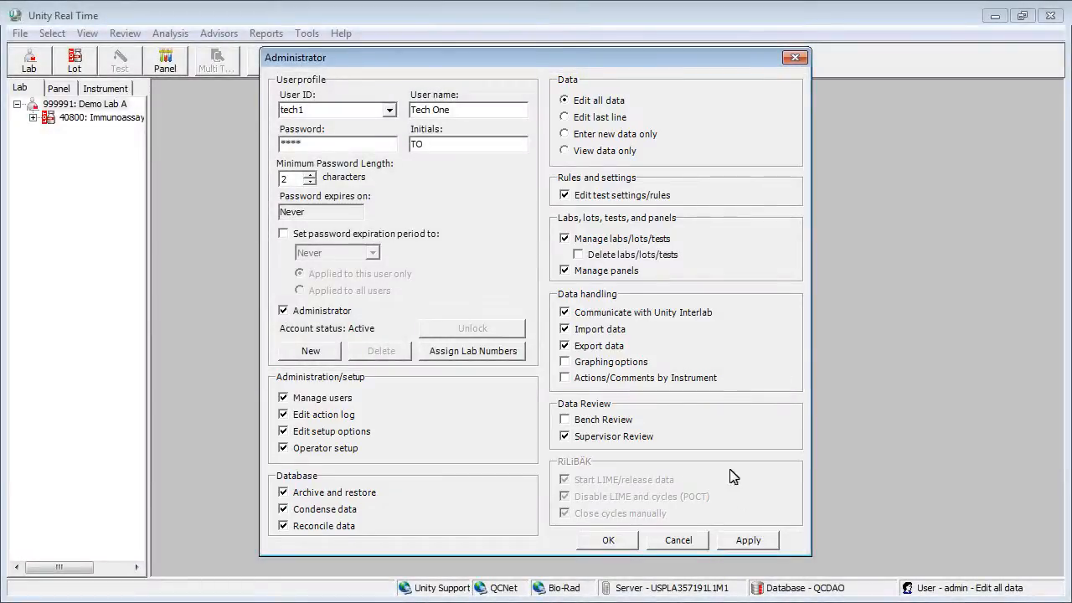
pyautogui.click(746, 541)
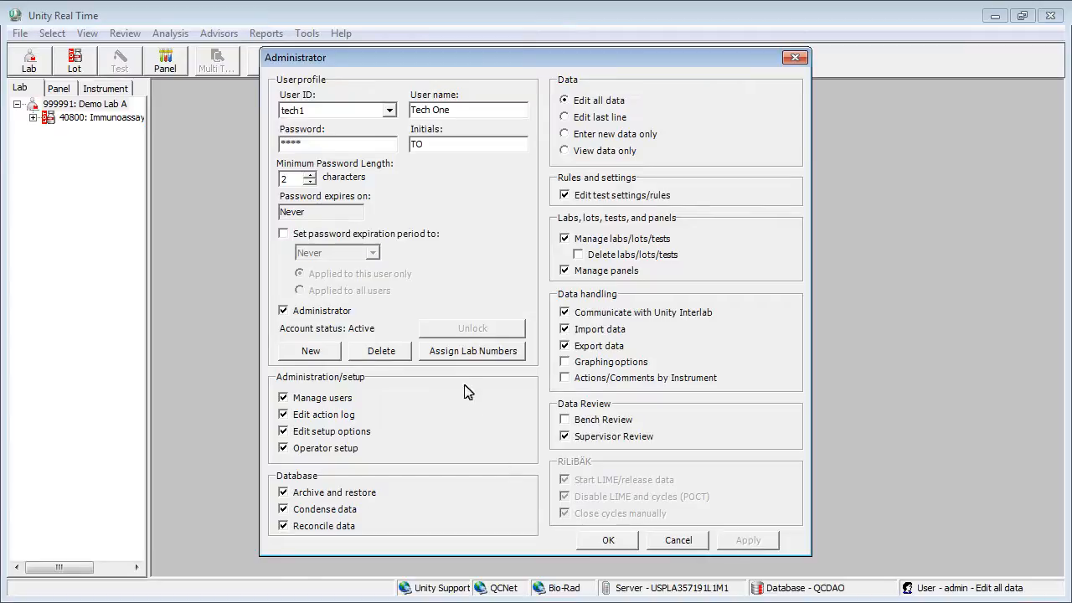
# Assign Demo Lab A to the tech1 user
pyautogui.click(466, 354)
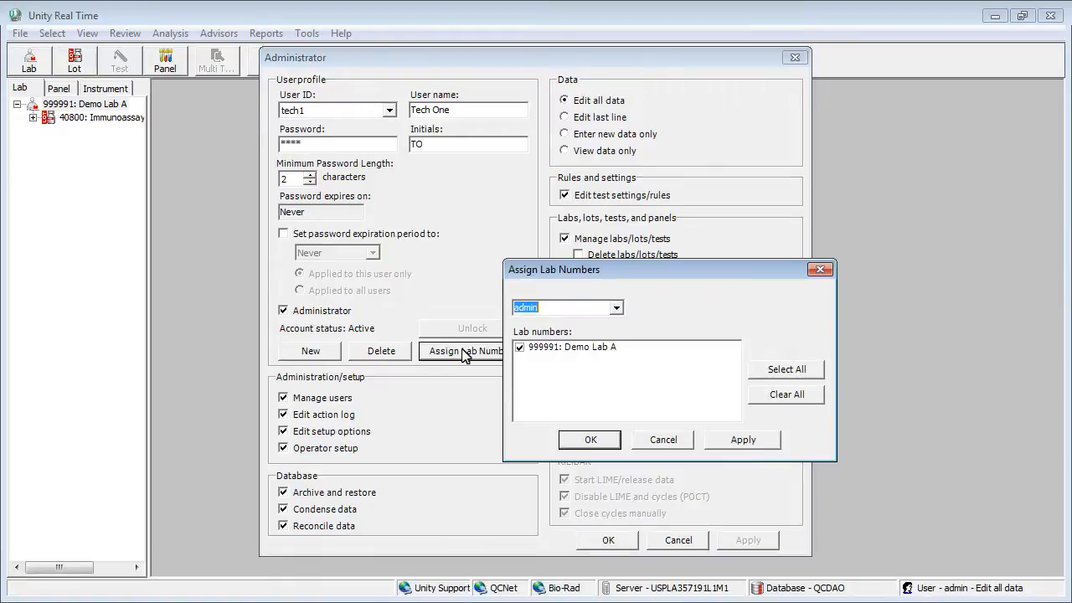
pyautogui.click(617, 308)
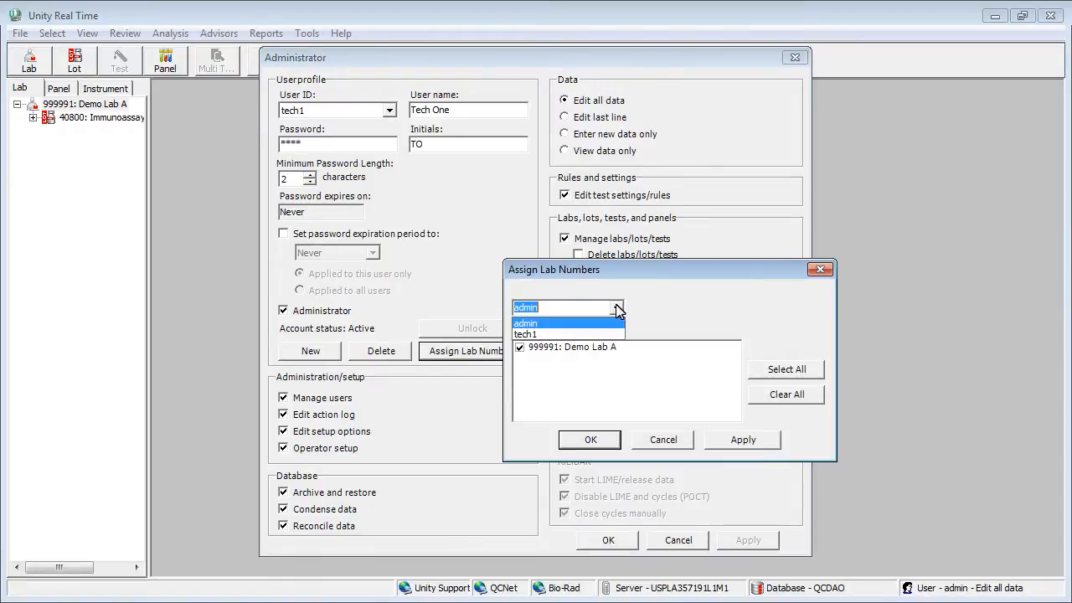
pyautogui.click(524, 335)
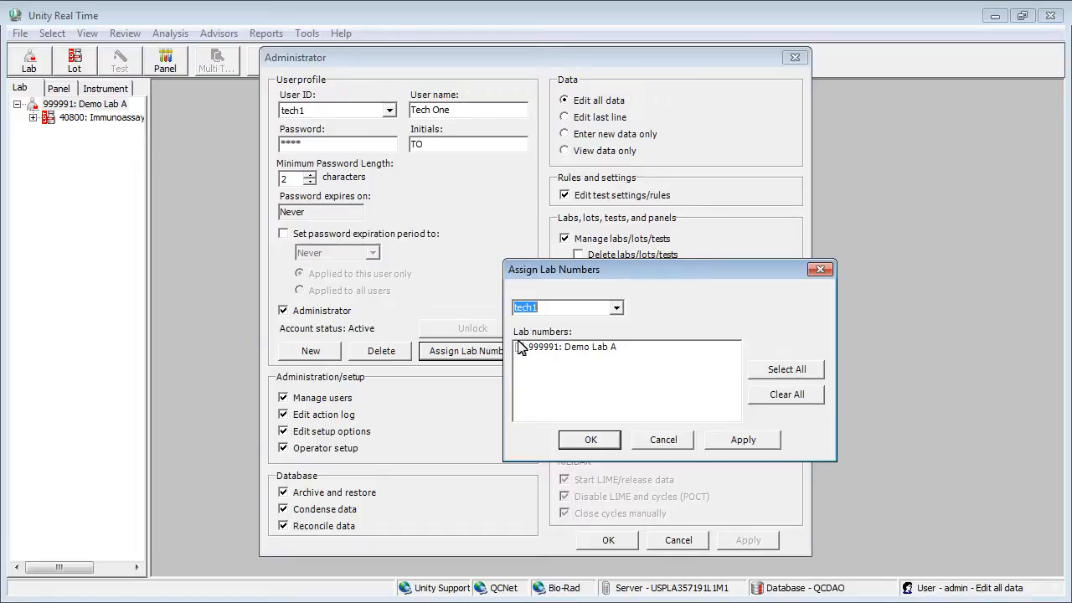
pyautogui.click(520, 348)
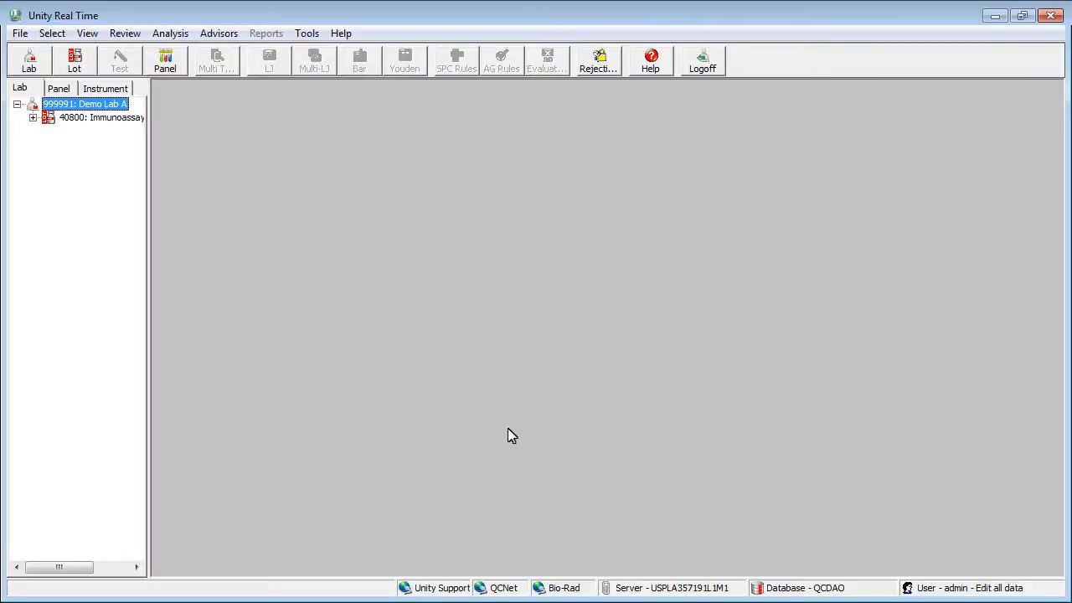
# Open the program's general setup options for review
pyautogui.click(307, 38)
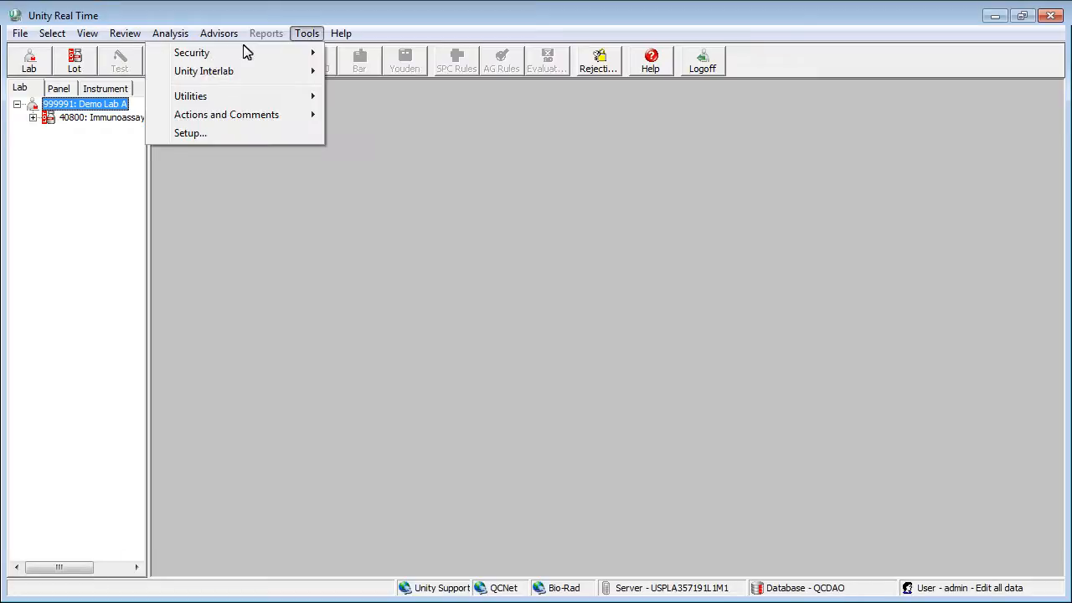
pyautogui.click(189, 134)
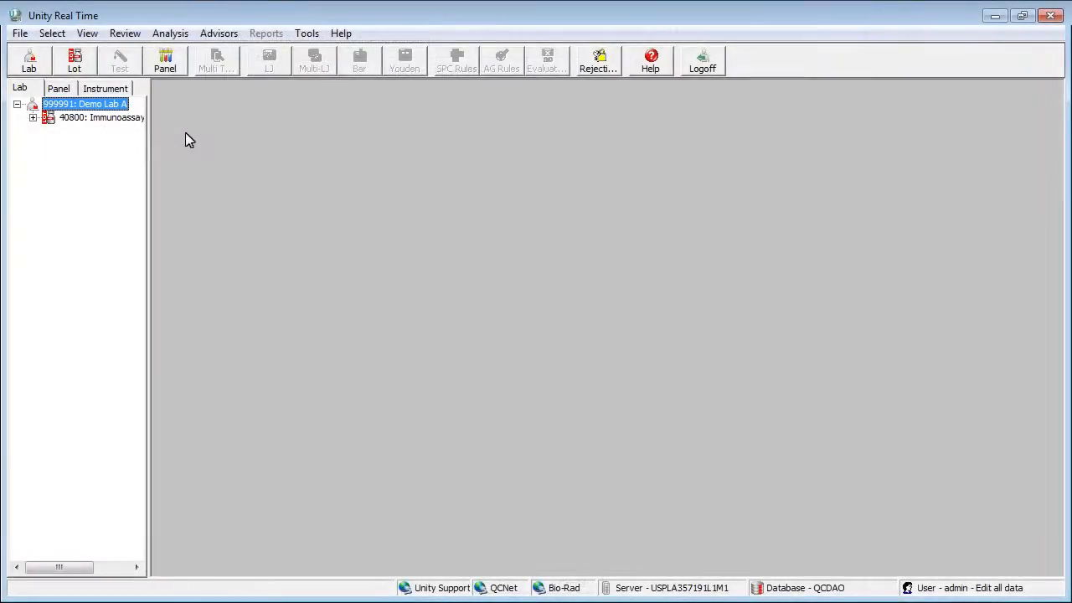
# Set the SPC rules for lot 40800 so that 1-2s warns and 1-3s rejects
pyautogui.click(97, 122)
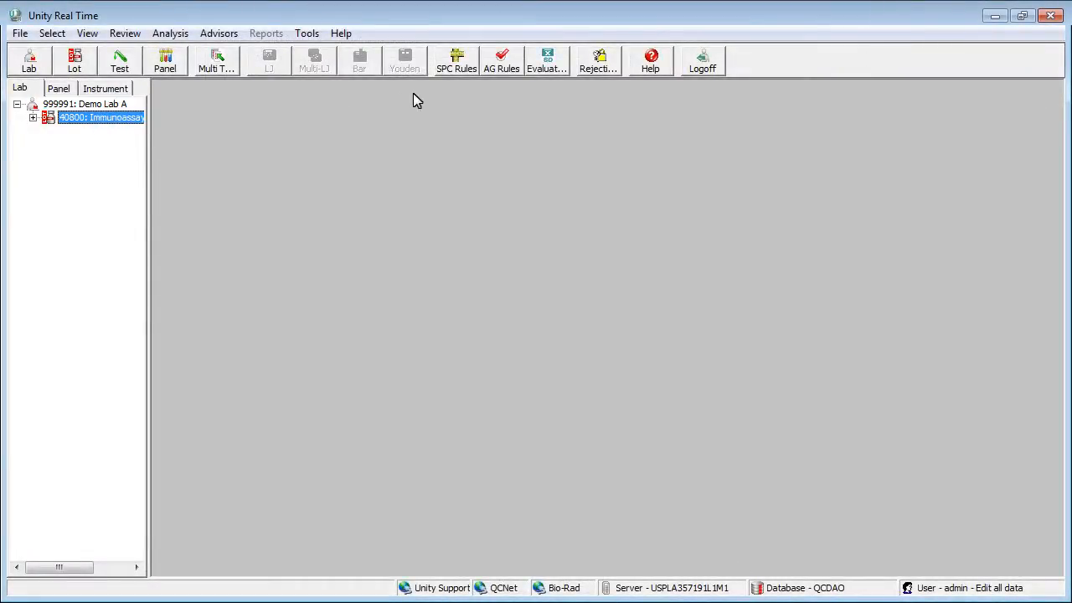
pyautogui.click(457, 65)
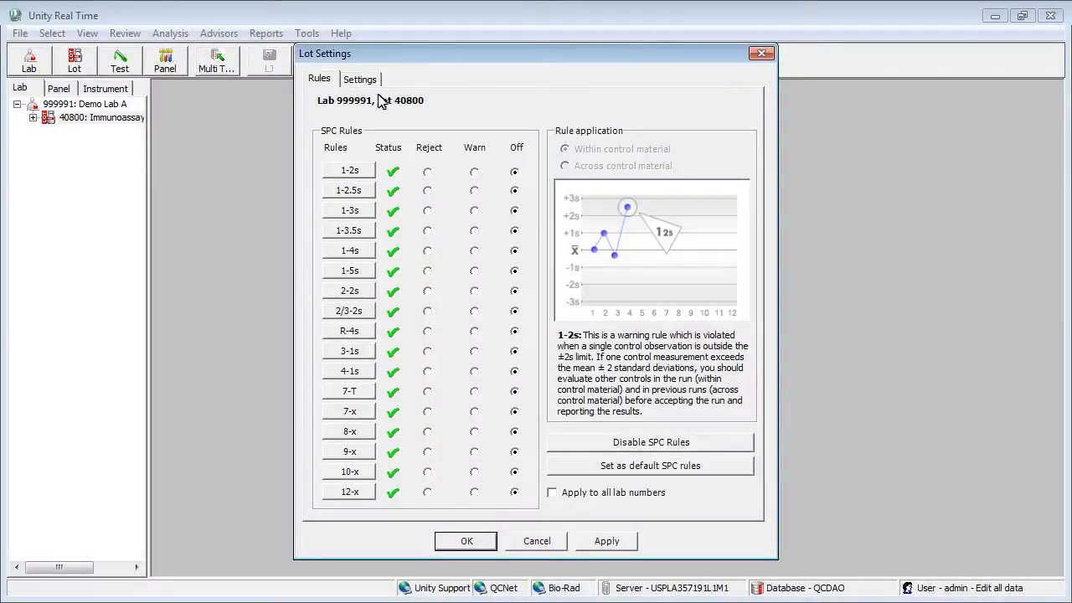
pyautogui.click(350, 212)
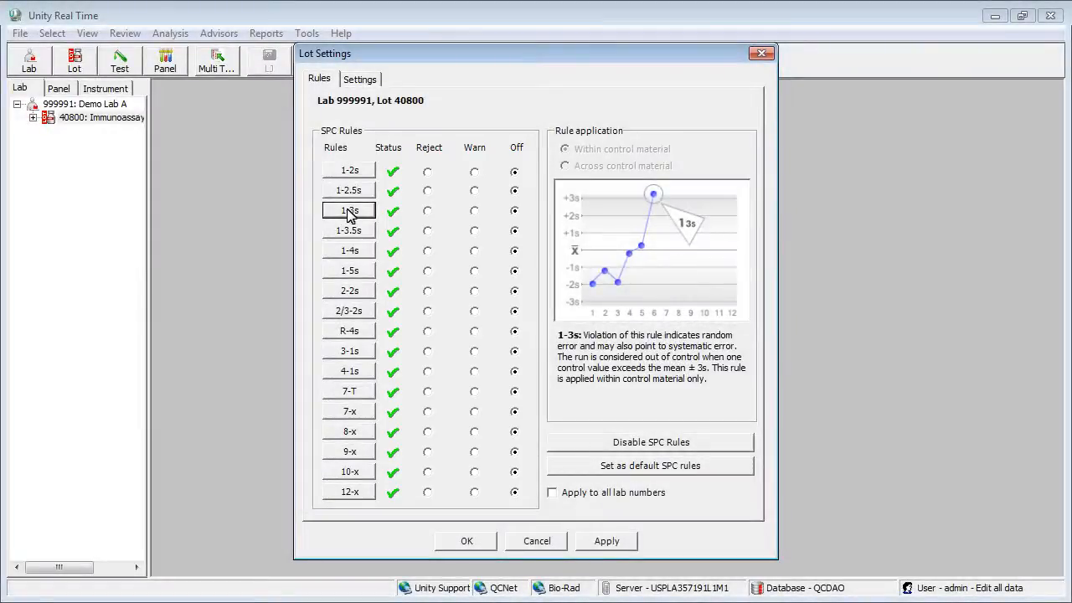
pyautogui.click(473, 173)
pyautogui.click(427, 211)
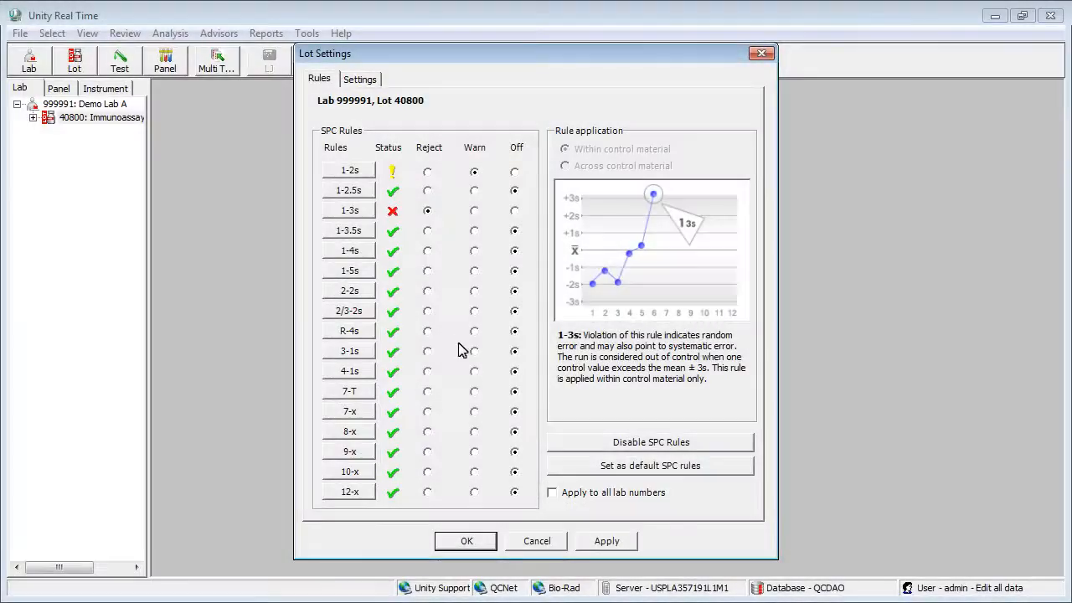
pyautogui.click(467, 542)
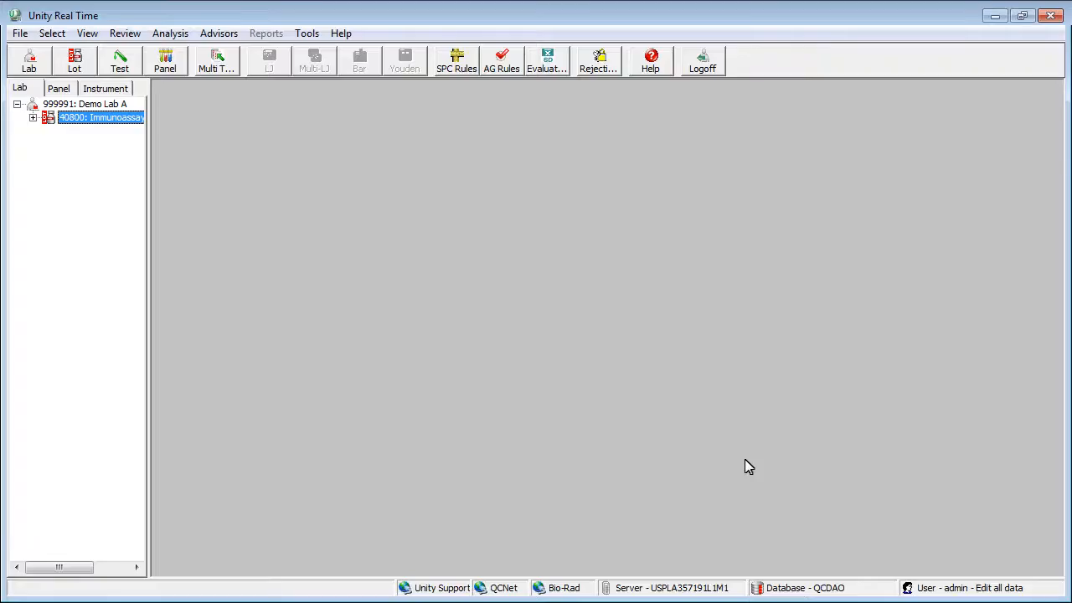
# Turn off the 1-2s SPC rule for the Cortisol test in lot 40800
pyautogui.click(33, 118)
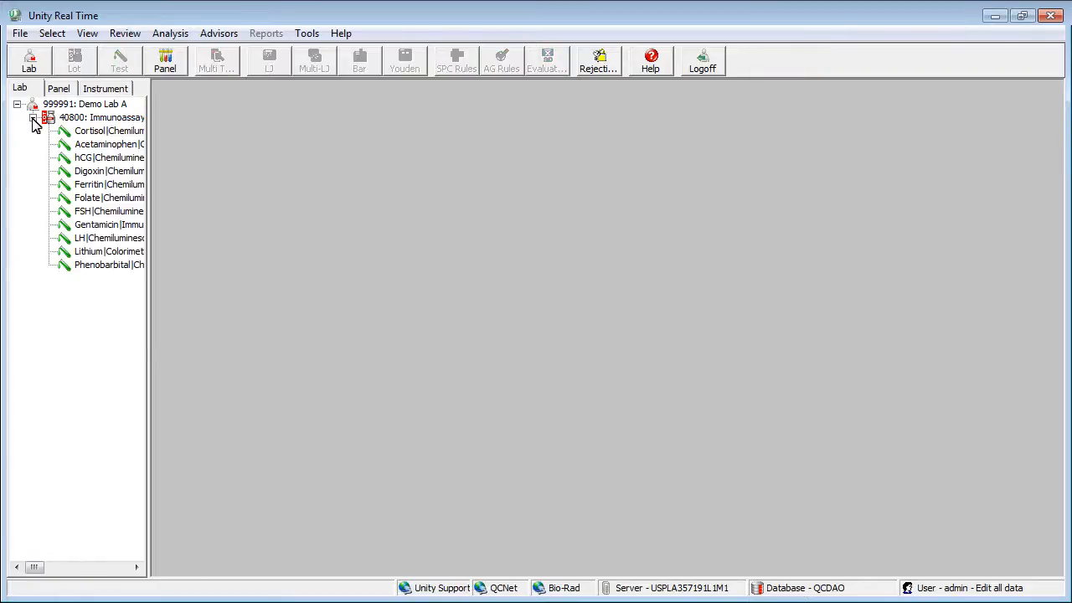
pyautogui.click(86, 134)
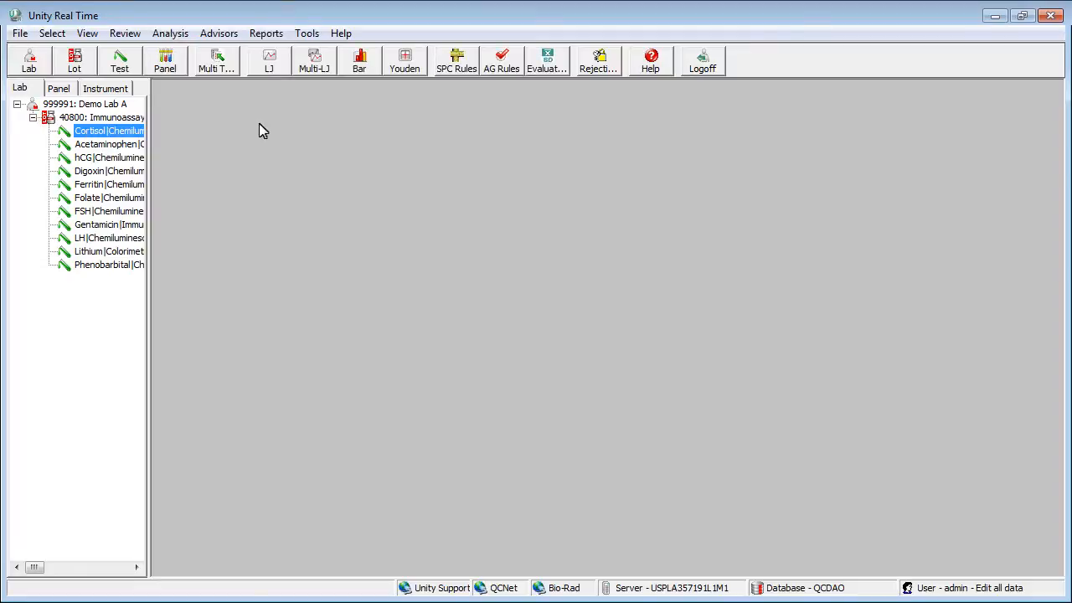
pyautogui.click(457, 72)
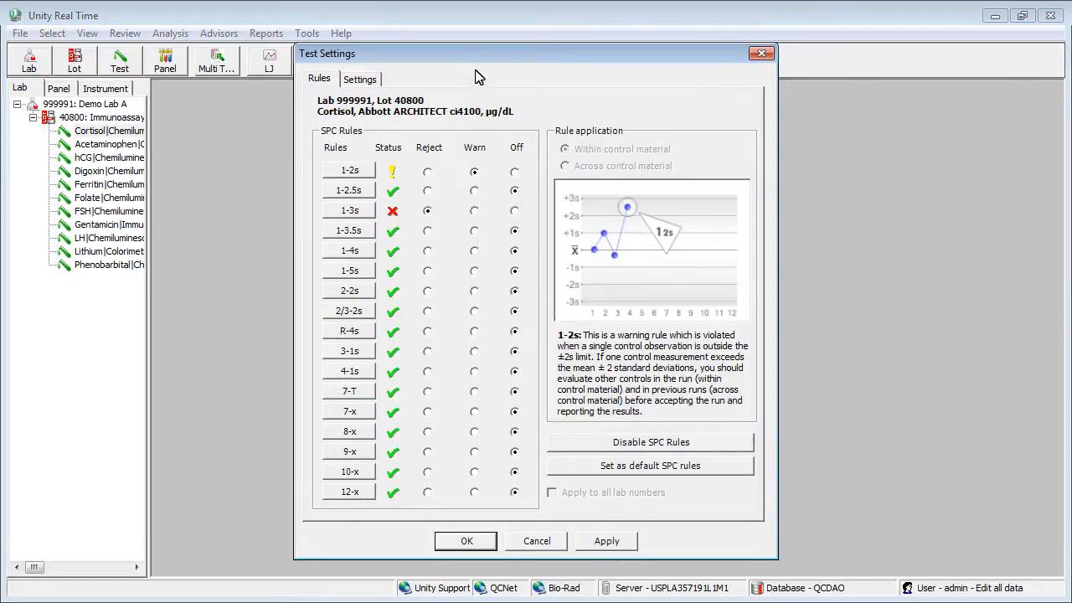
pyautogui.click(514, 171)
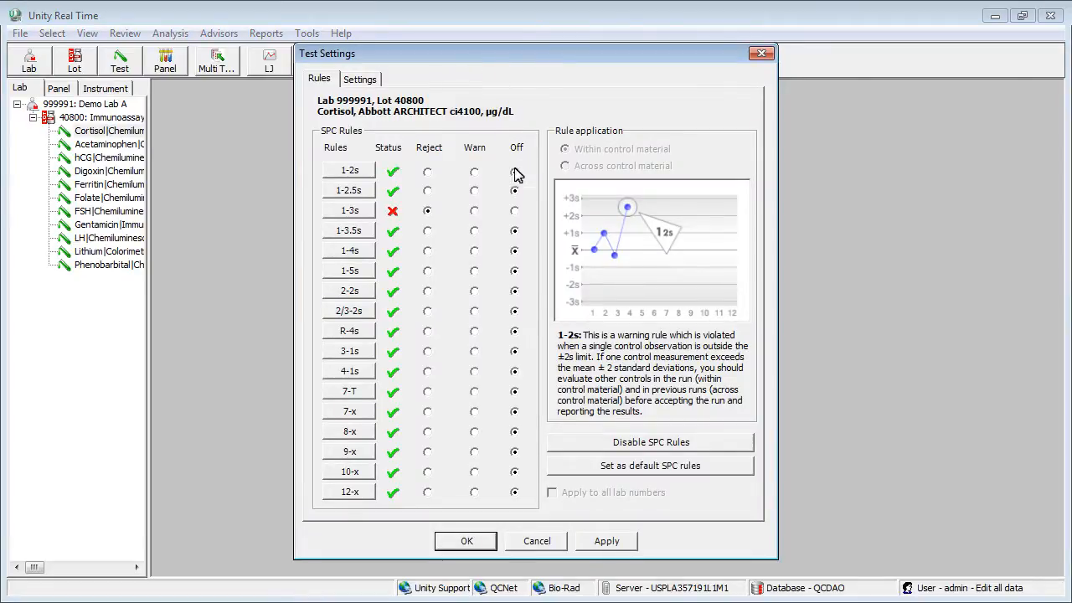